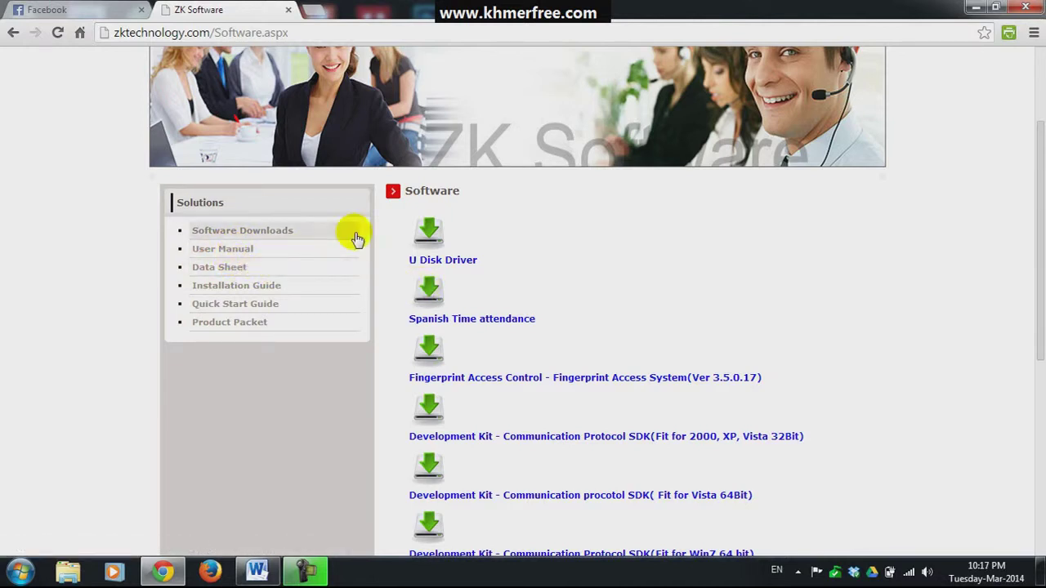
# Find ZK Attendance Management 3000 in the software download list and start downloading its zip archive.
pyautogui.scroll(-3, 495, 250)
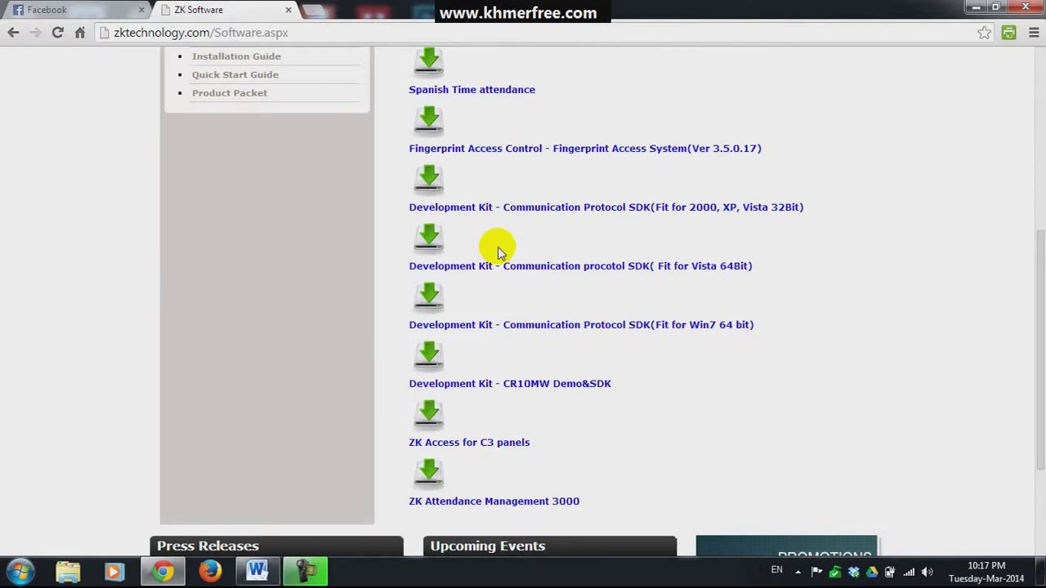
pyautogui.scroll(2, 504, 245)
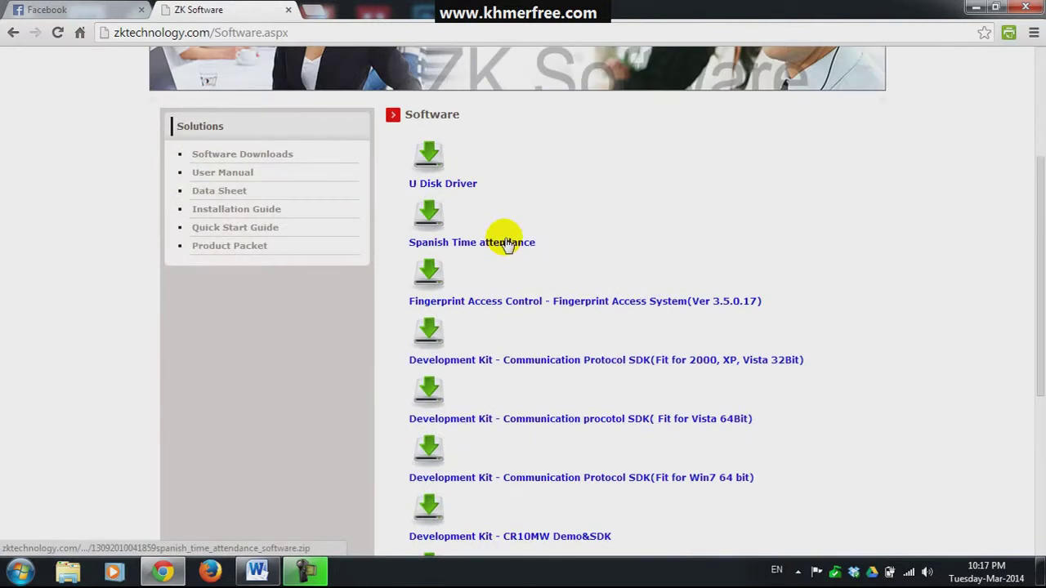
pyautogui.scroll(-1, 481, 201)
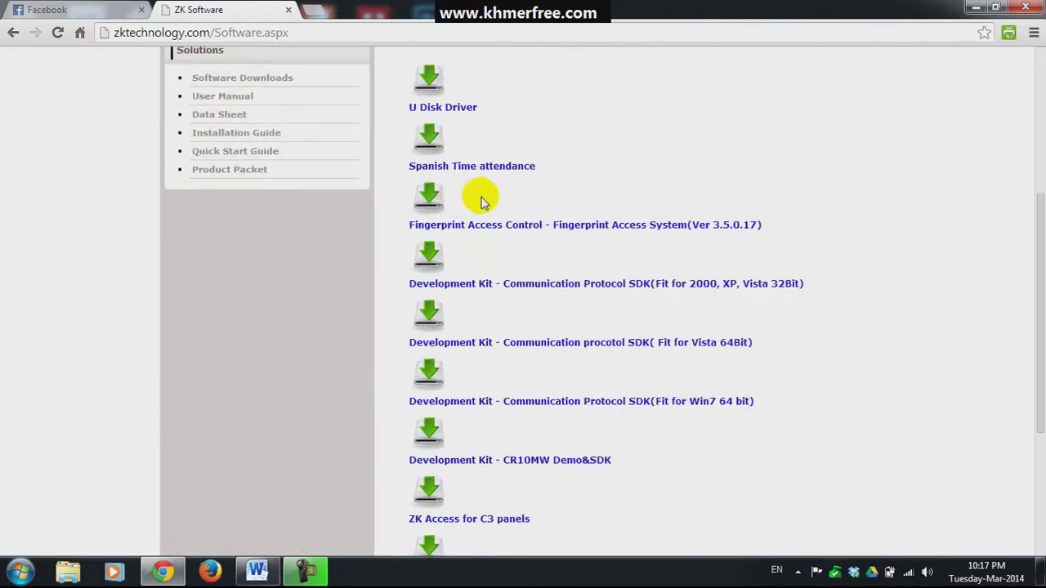
pyautogui.scroll(-1, 479, 215)
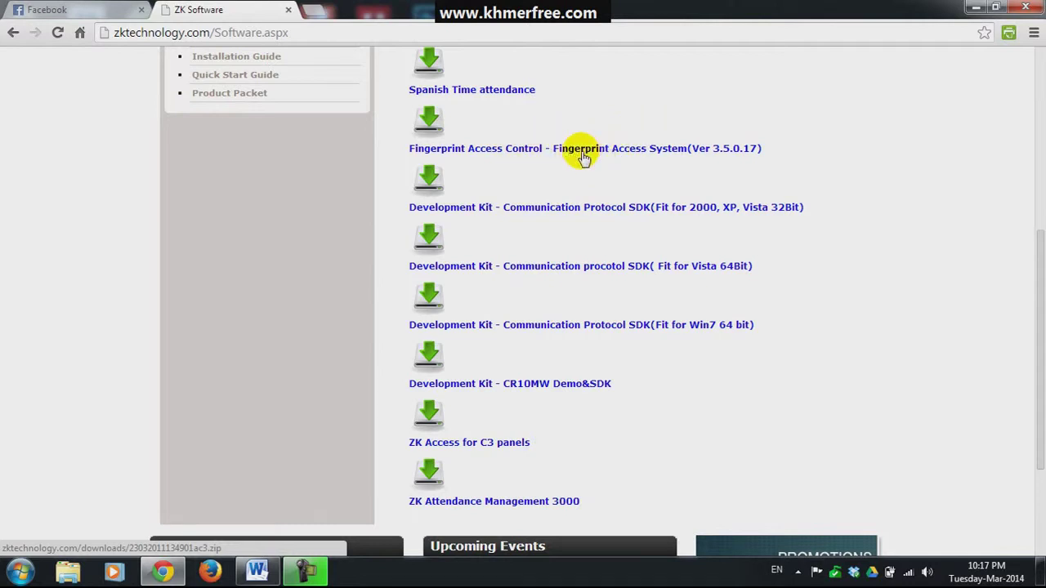
pyautogui.scroll(-2, 582, 157)
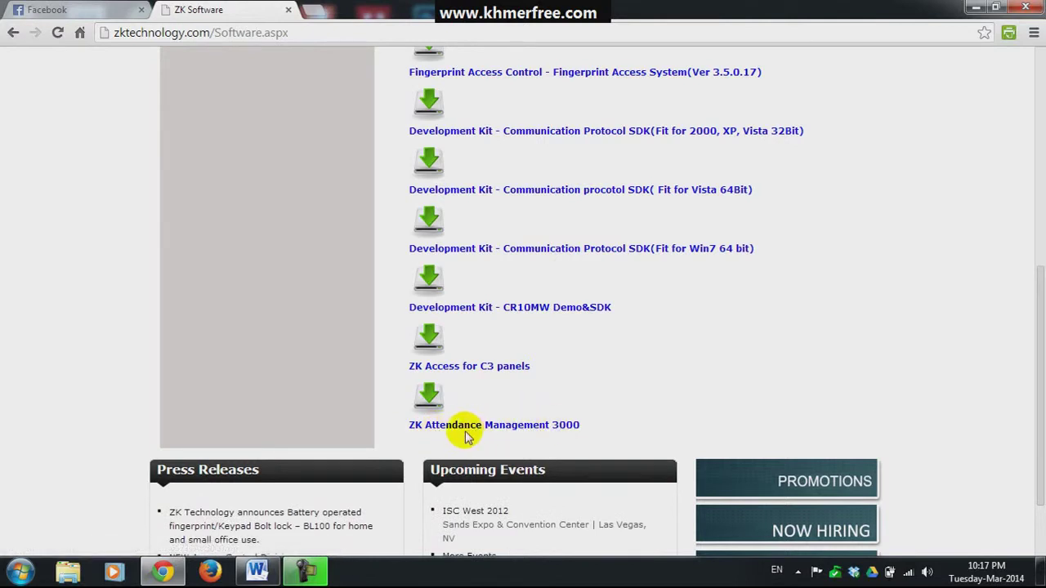
pyautogui.click(429, 399)
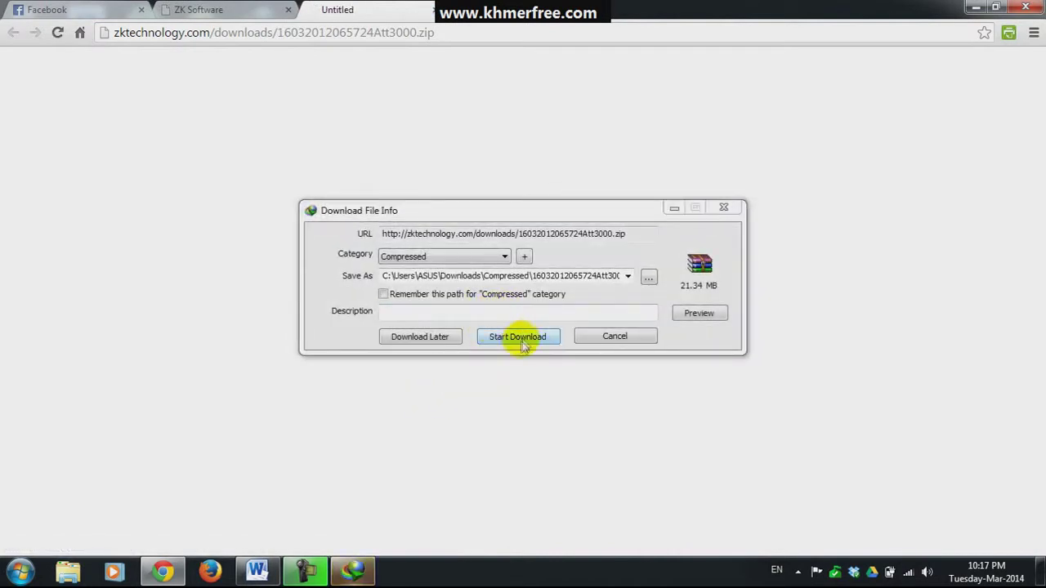
pyautogui.click(517, 337)
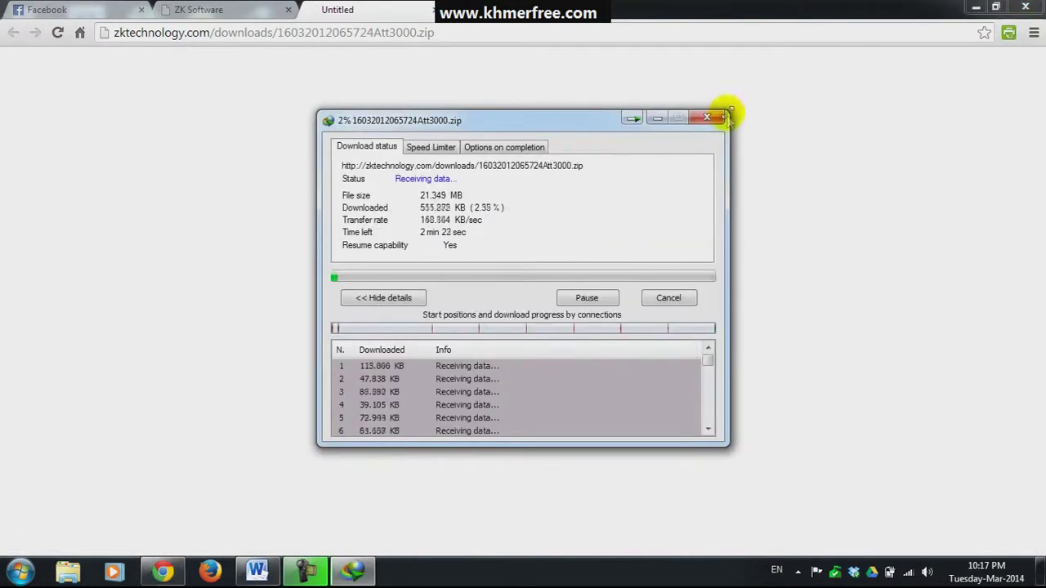
# Close the browser and refresh the desktop while the archive downloads.
pyautogui.click(1029, 6)
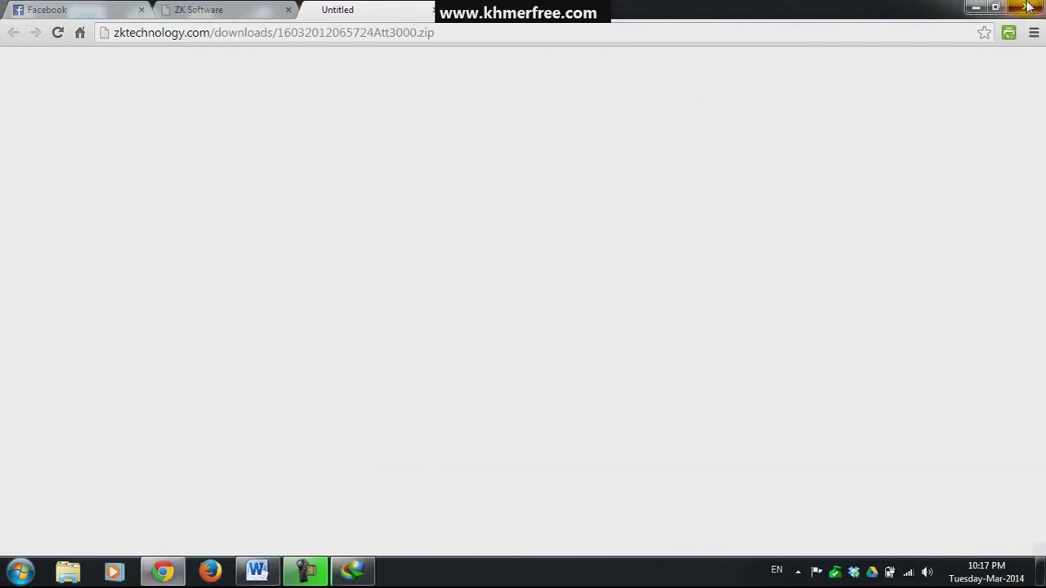
pyautogui.rightClick(892, 155)
pyautogui.click(879, 196)
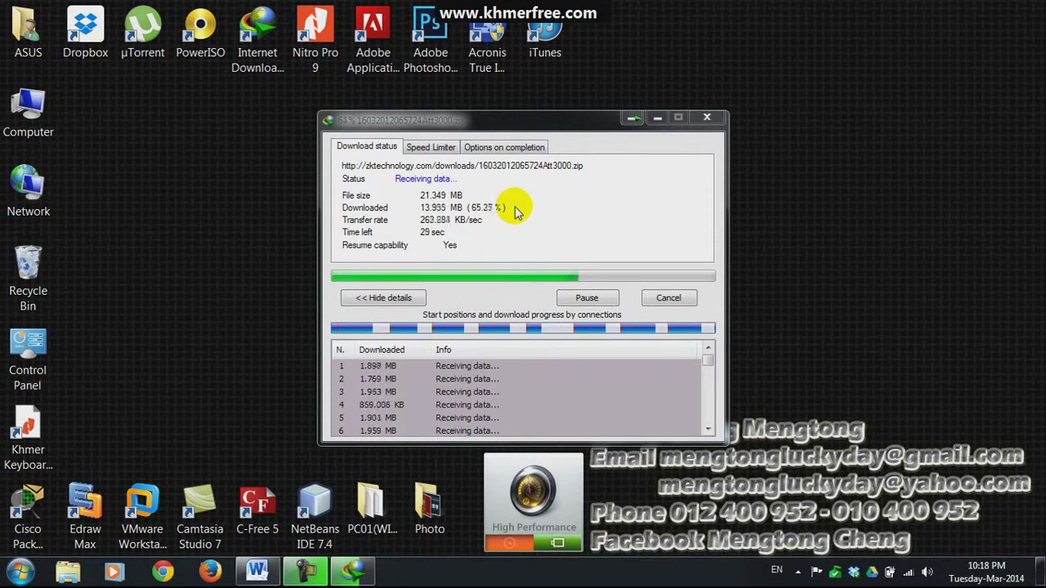
pyautogui.moveTo(483, 132); pyautogui.dragTo(485, 115)
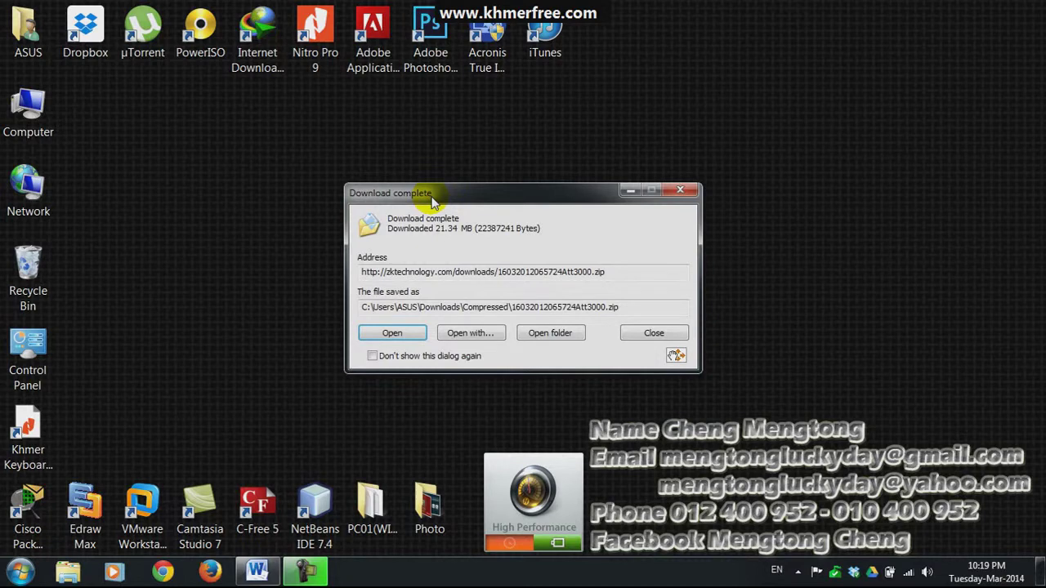
pyautogui.moveTo(437, 200); pyautogui.dragTo(451, 130)
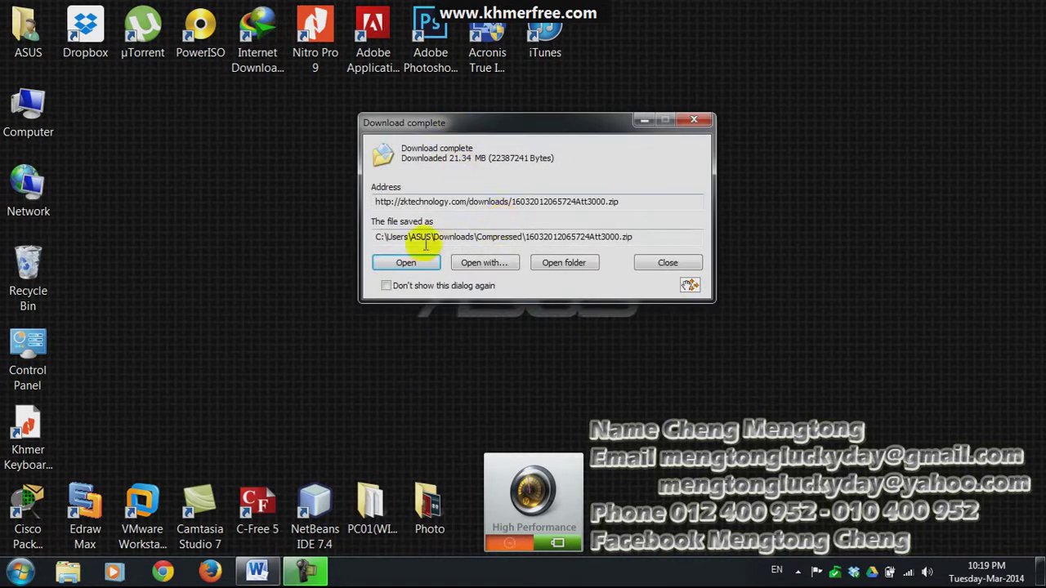
pyautogui.click(542, 267)
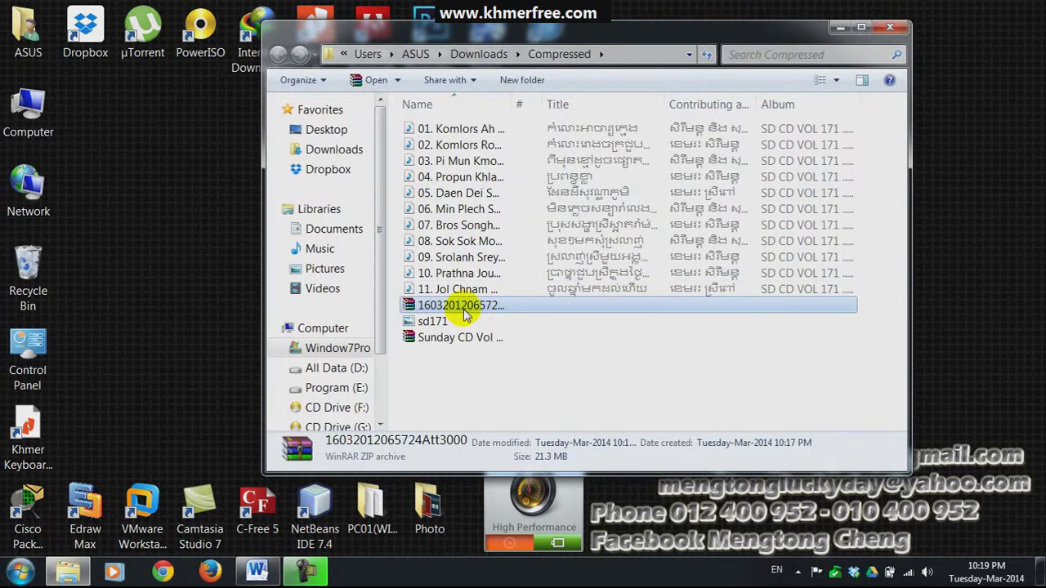
pyautogui.click(890, 27)
pyautogui.rightClick(461, 189)
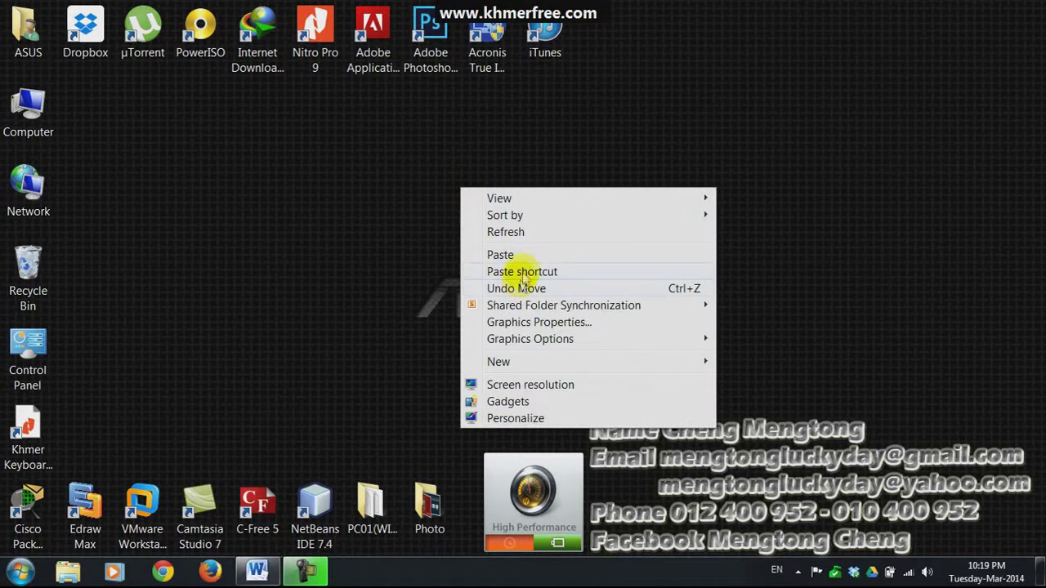
pyautogui.click(516, 257)
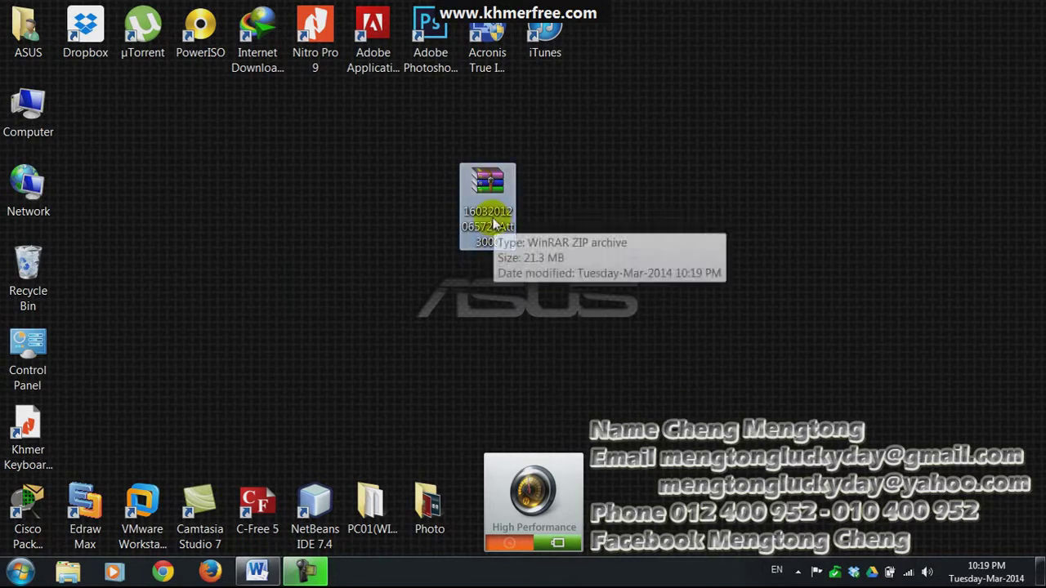
pyautogui.click(485, 214)
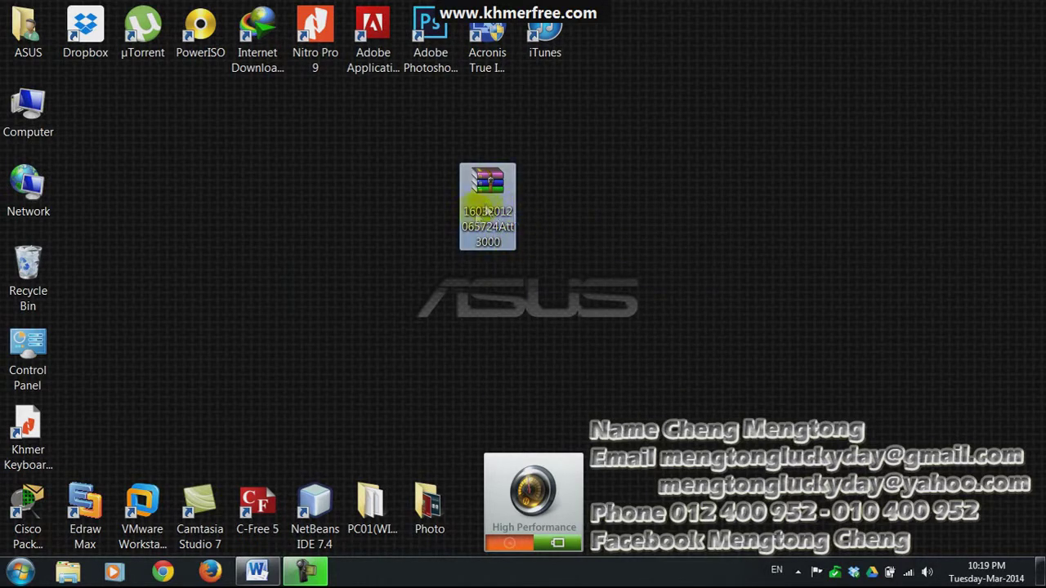
pyautogui.rightClick(485, 223)
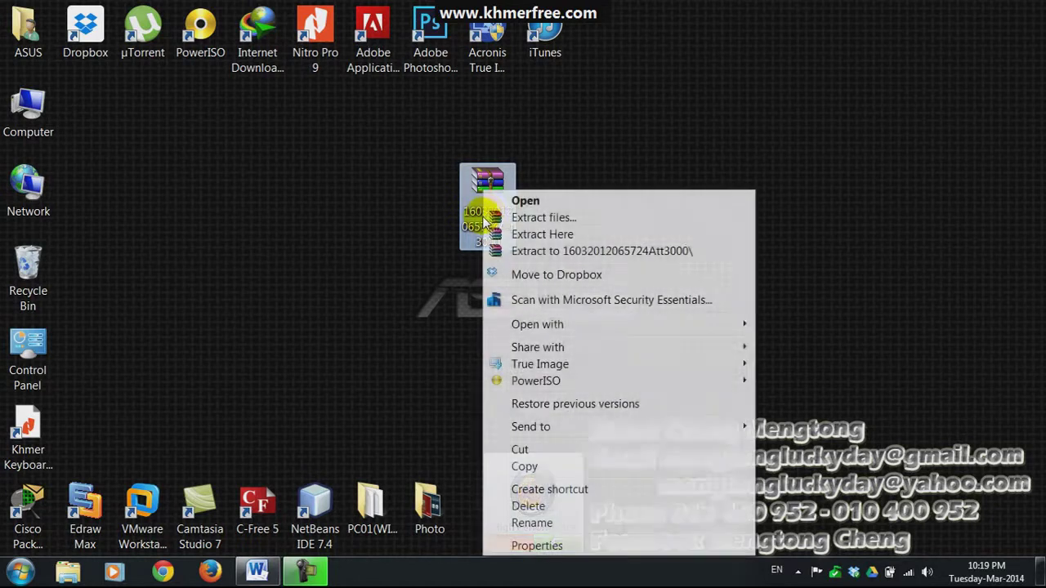
pyautogui.click(510, 234)
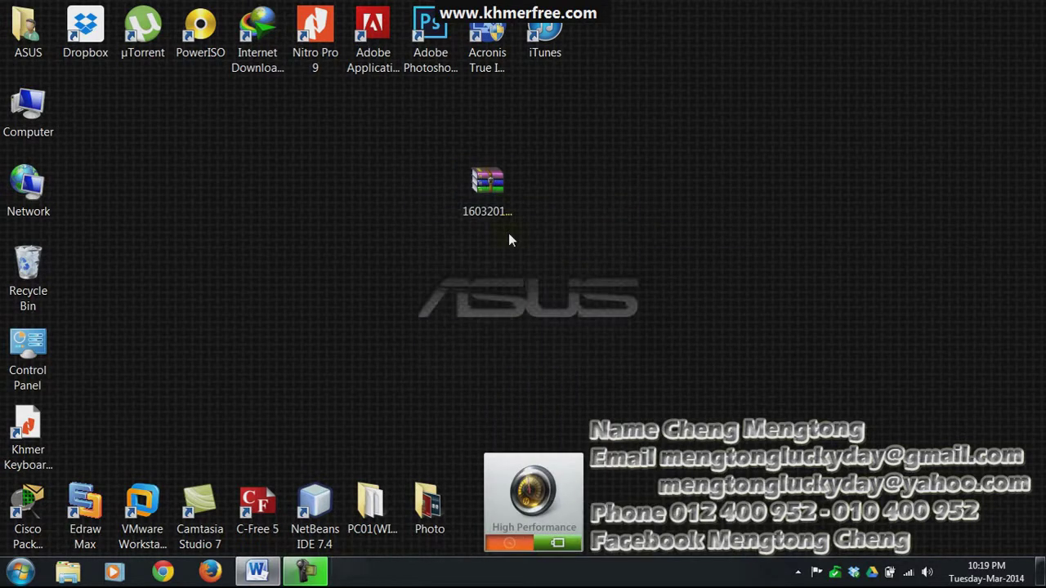
pyautogui.moveTo(90, 121); pyautogui.dragTo(364, 206)
pyautogui.click(360, 211)
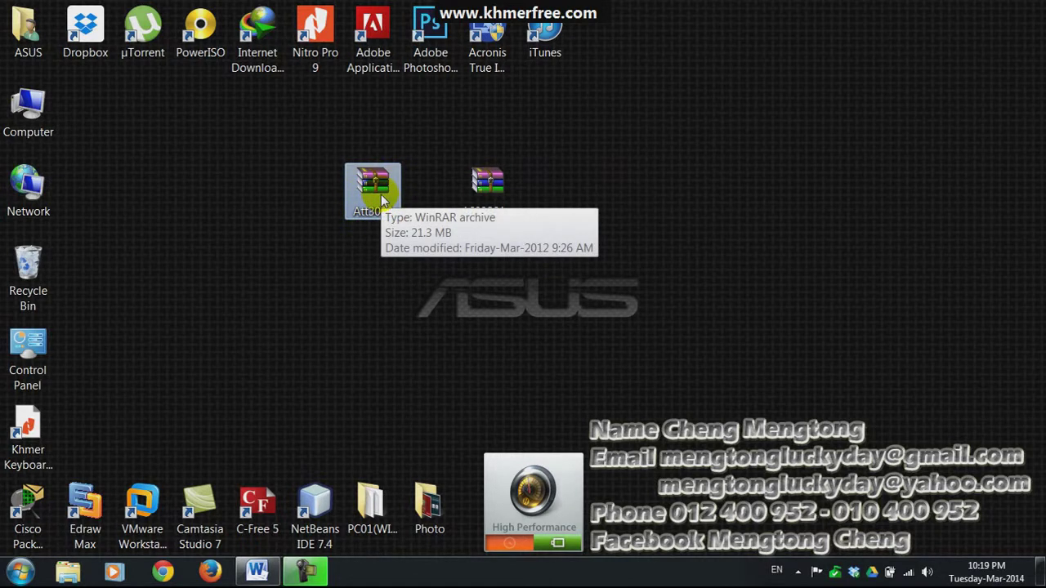
# Extract the Att3000 archive onto the desktop and move the driver, setup, files and USBDriver items beside it.
pyautogui.rightClick(380, 190)
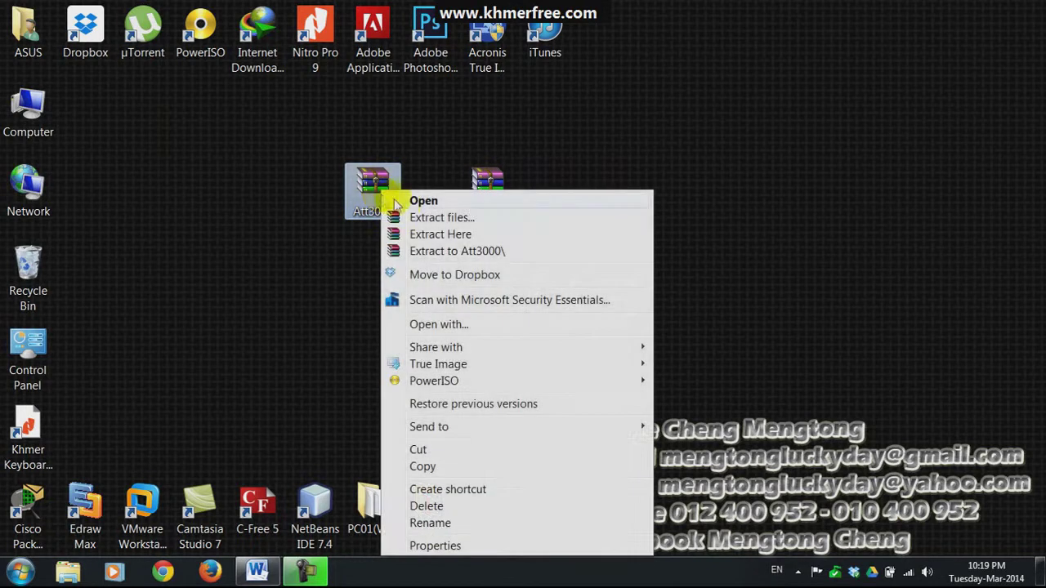
pyautogui.click(431, 235)
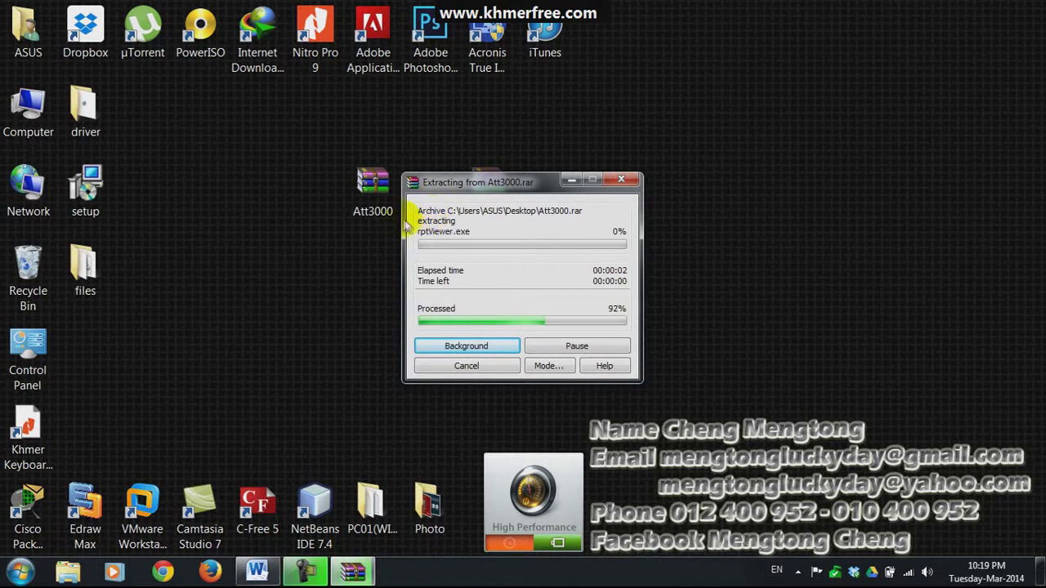
pyautogui.moveTo(184, 110); pyautogui.dragTo(87, 383)
pyautogui.moveTo(110, 138); pyautogui.dragTo(260, 173)
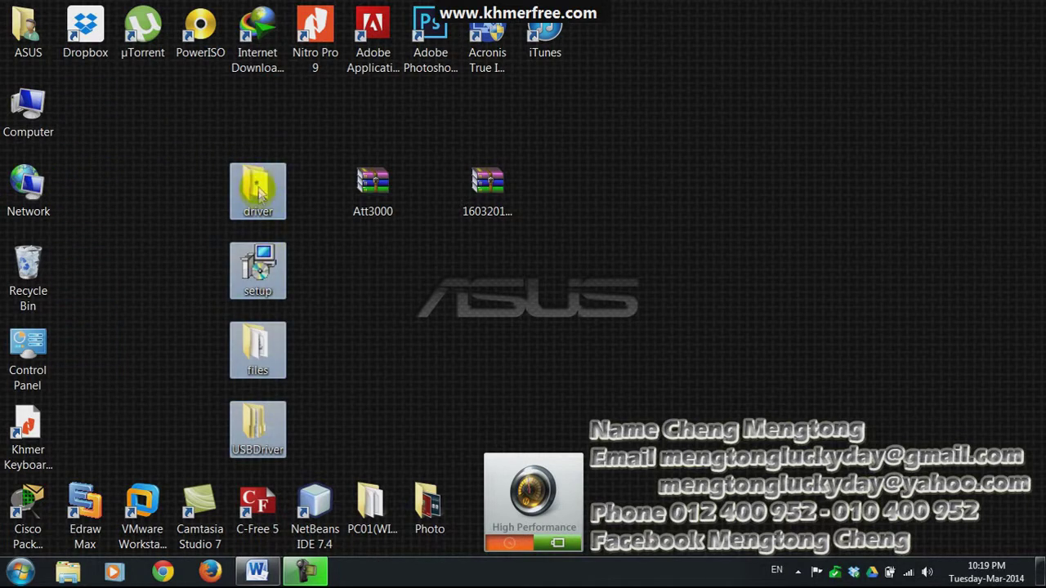
pyautogui.click(346, 266)
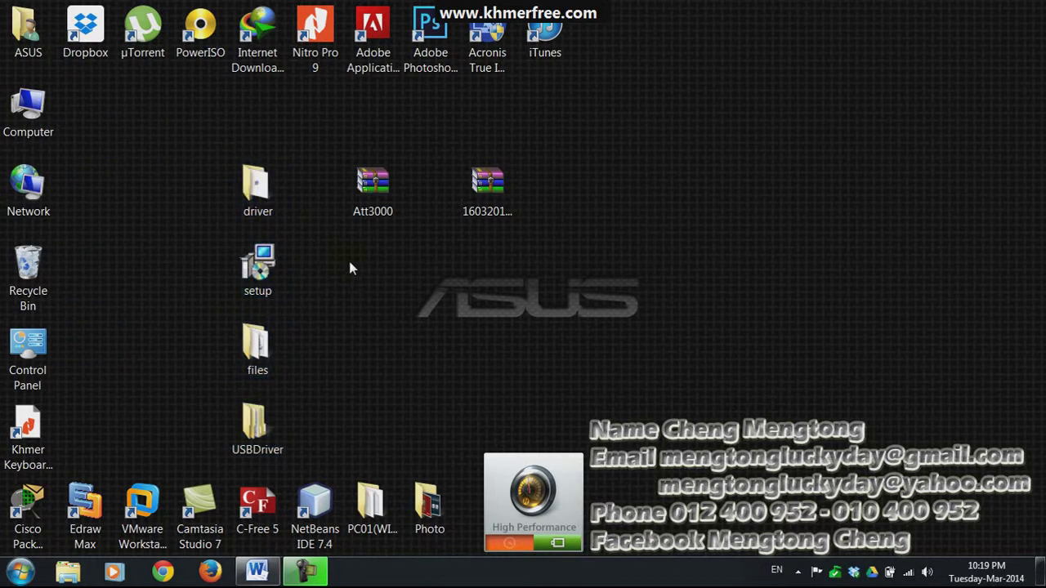
# Run the extracted setup program and select English as the installation language.
pyautogui.doubleClick(264, 268)
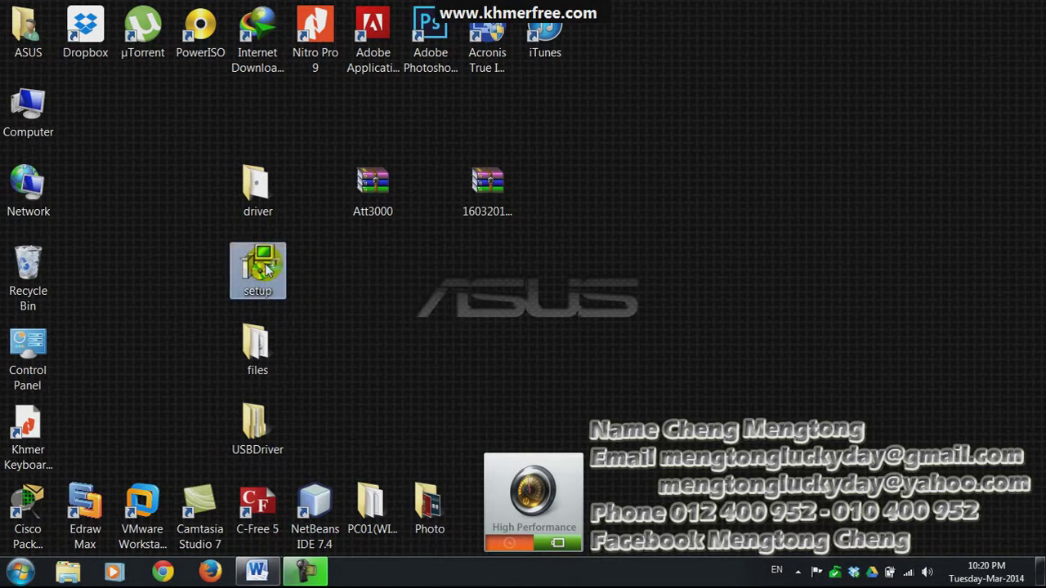
pyautogui.click(519, 292)
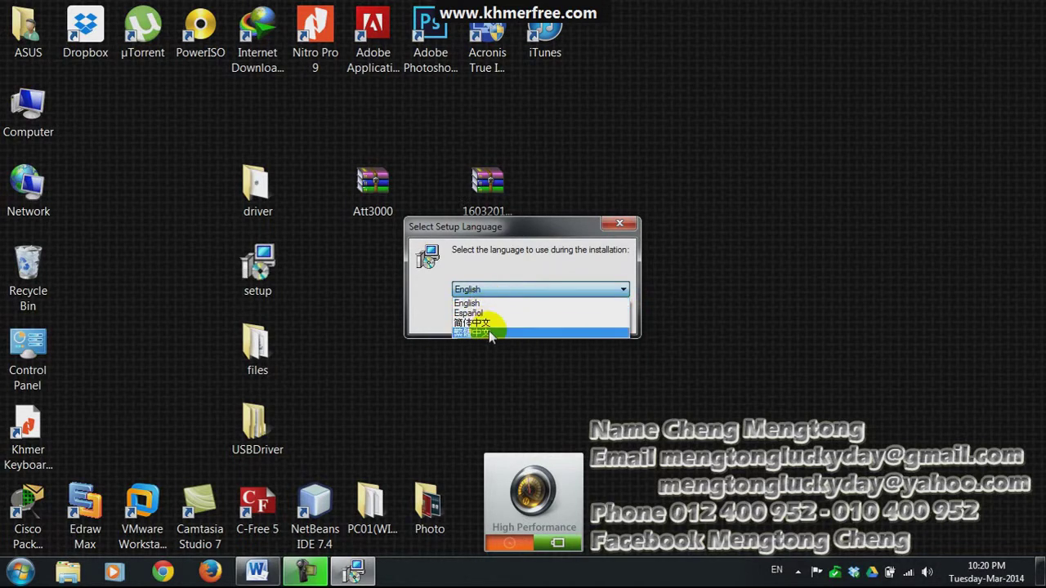
pyautogui.click(478, 303)
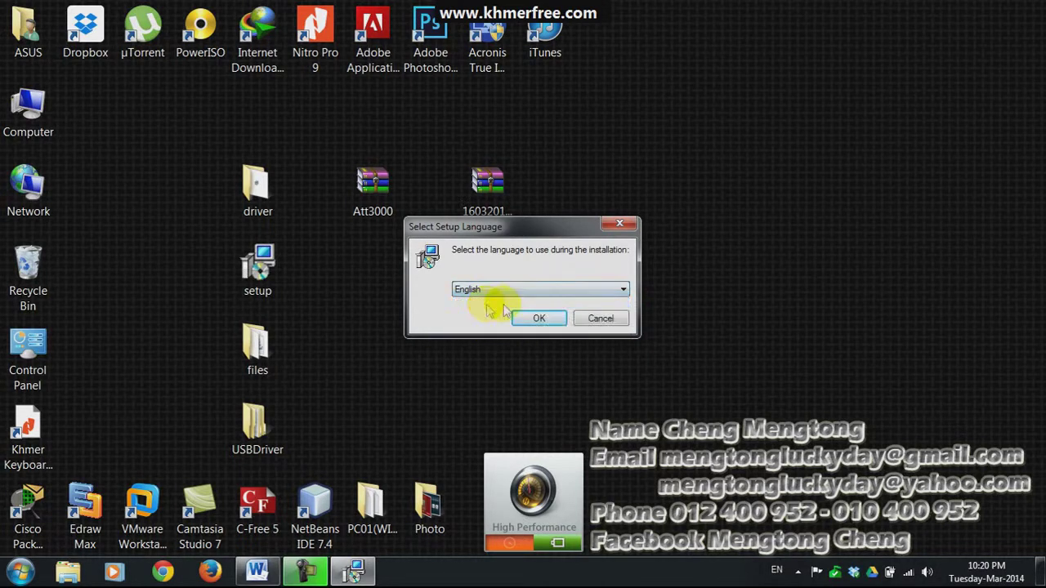
pyautogui.click(535, 319)
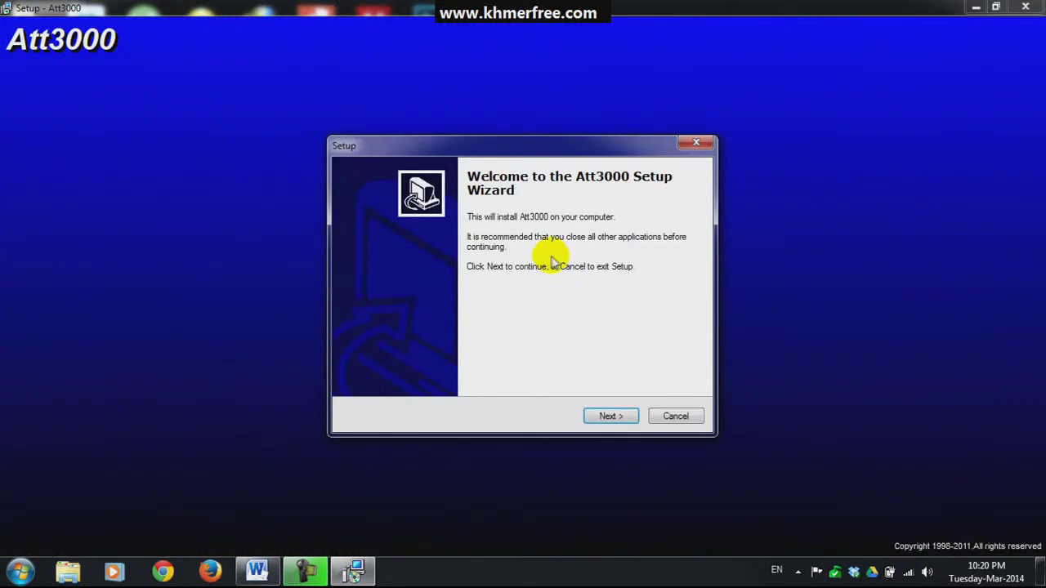
# Accept the Att3000 license agreement and keep C:\Program Files (x86)\Att3000 as the destination folder.
pyautogui.click(606, 418)
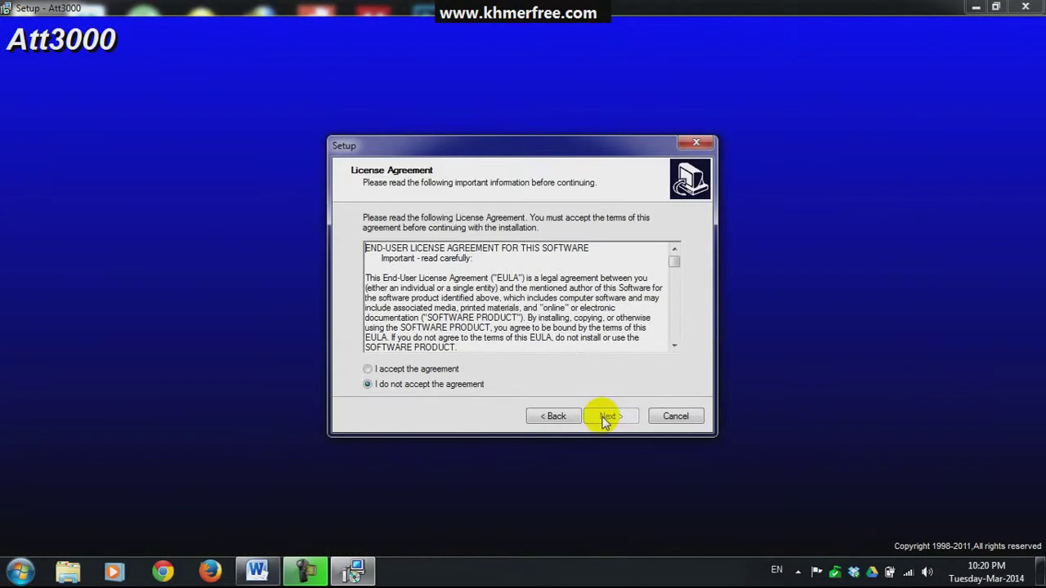
pyautogui.click(396, 373)
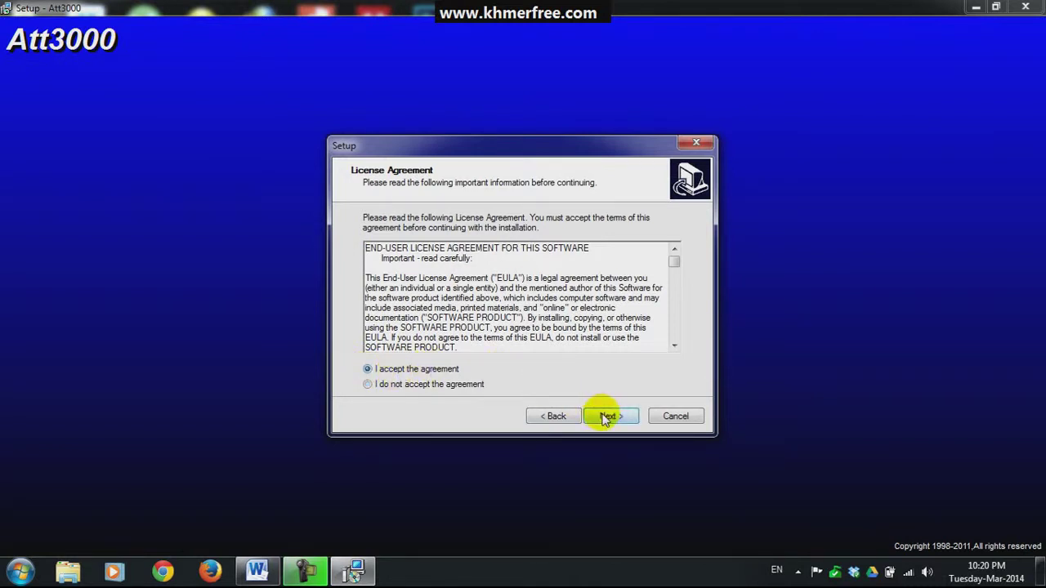
pyautogui.click(607, 417)
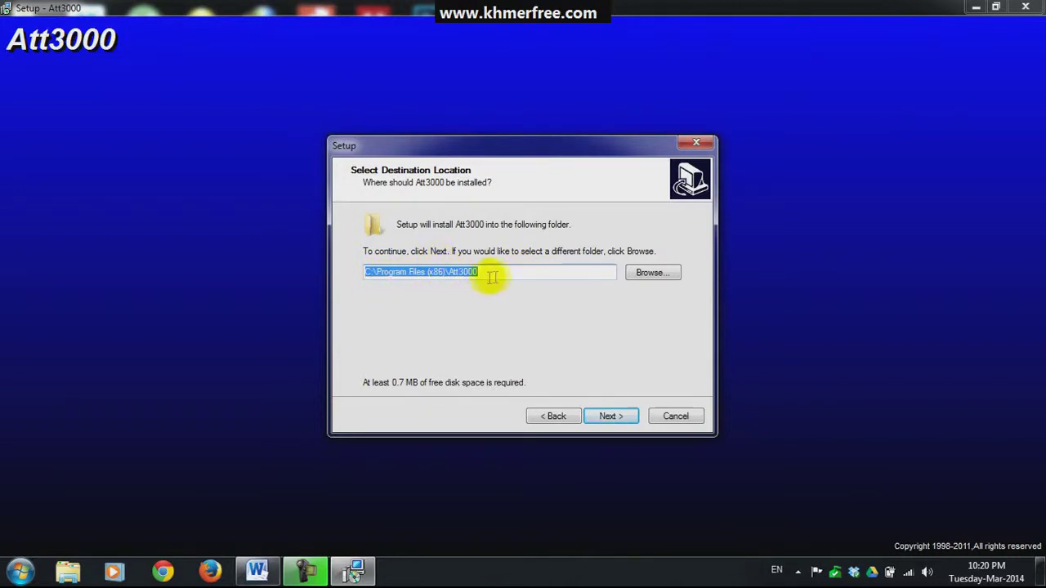
pyautogui.click(613, 415)
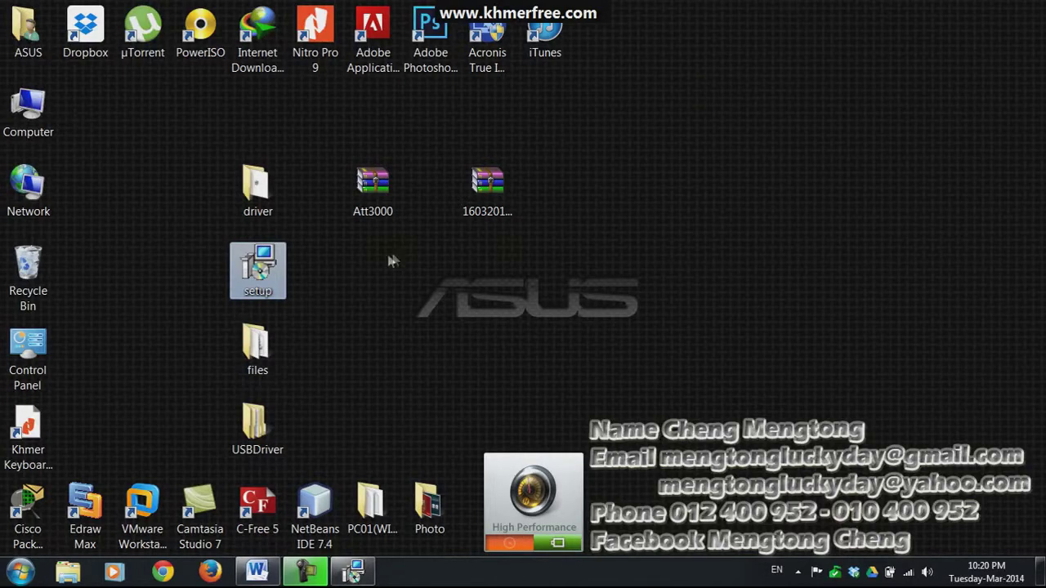
# Check the contents of the extracted driver folder on the desktop and close it.
pyautogui.click(260, 182)
pyautogui.doubleClick(261, 183)
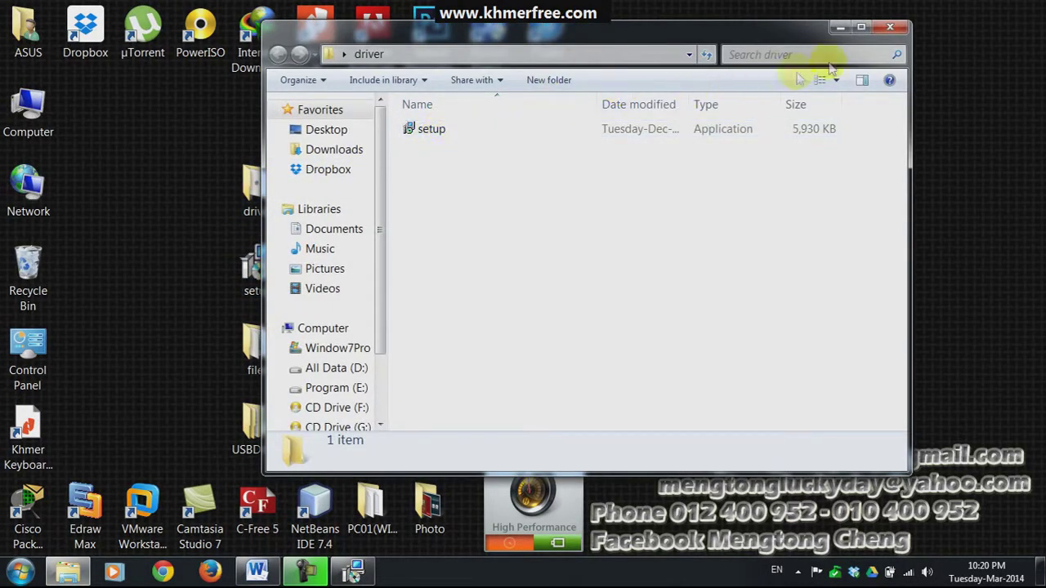
pyautogui.click(890, 27)
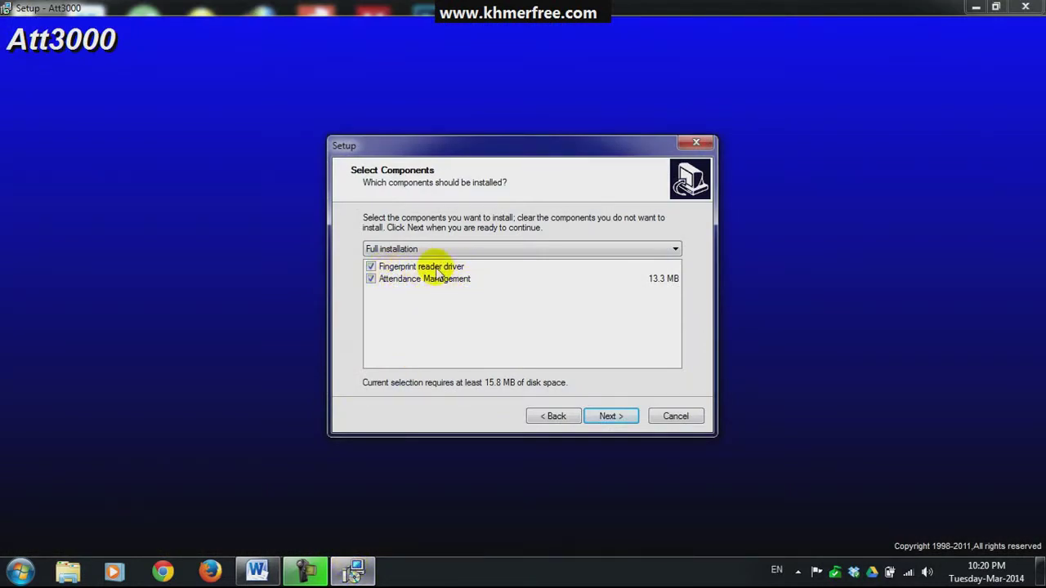
# Install Att3000 with the full installation components and the Att3000 Start Menu folder.
pyautogui.click(605, 418)
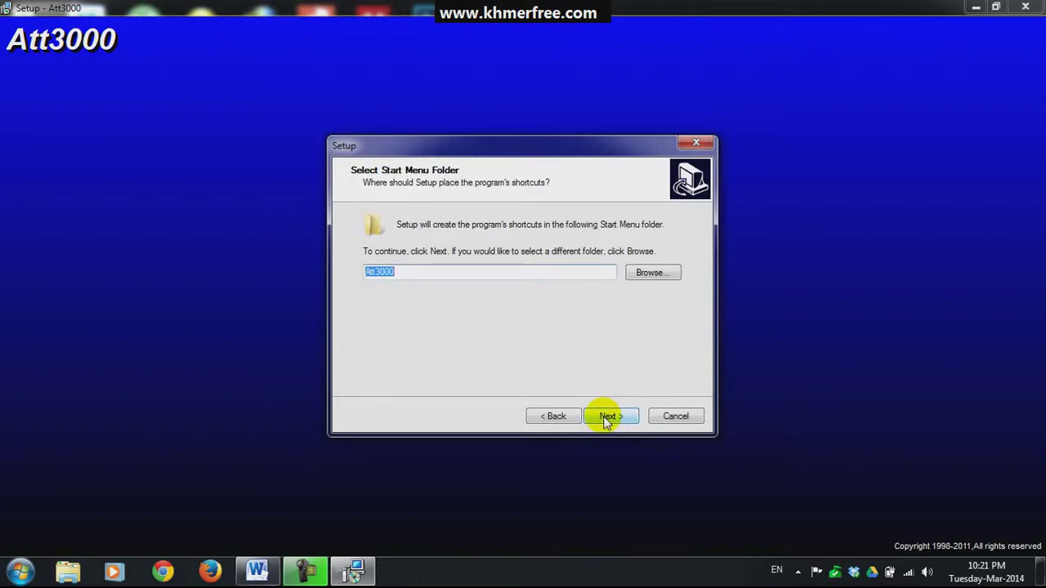
pyautogui.click(606, 418)
pyautogui.click(606, 417)
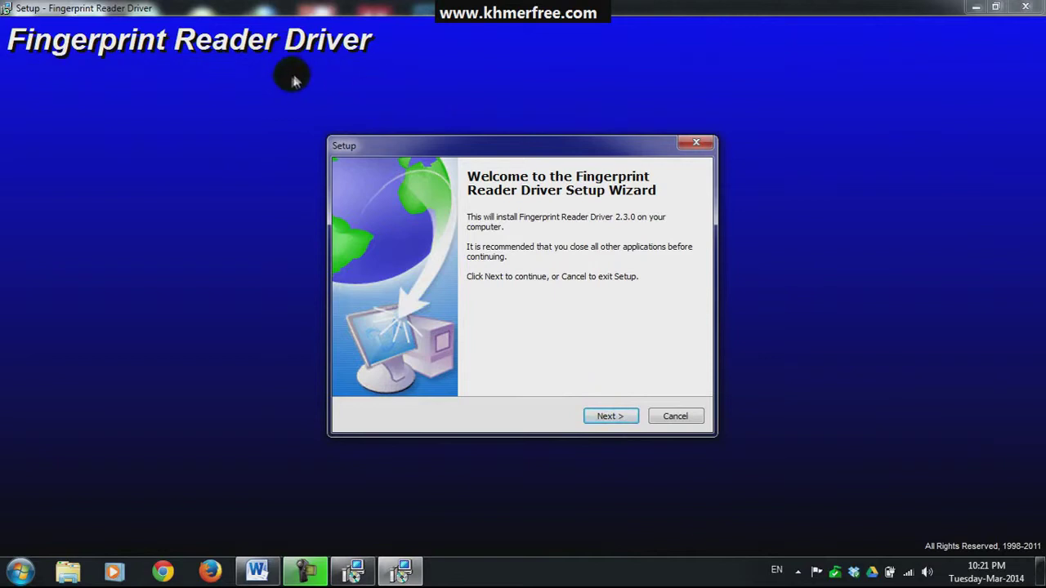
# Install the Fingerprint Reader Driver as a full installation with the Windows 2000/XP/Vista/Server/7 Driver component.
pyautogui.click(612, 415)
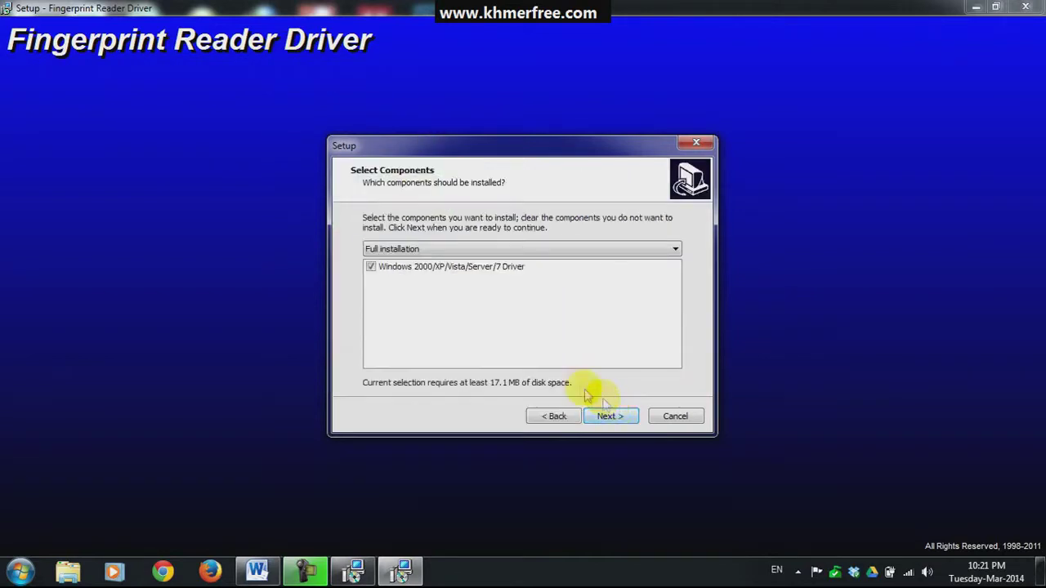
pyautogui.click(611, 417)
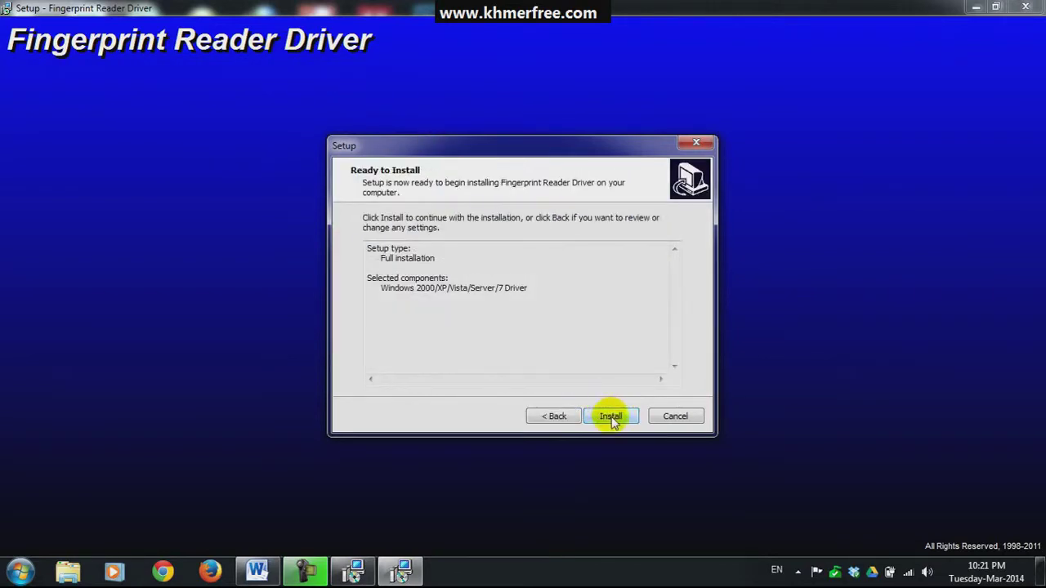
pyautogui.click(611, 417)
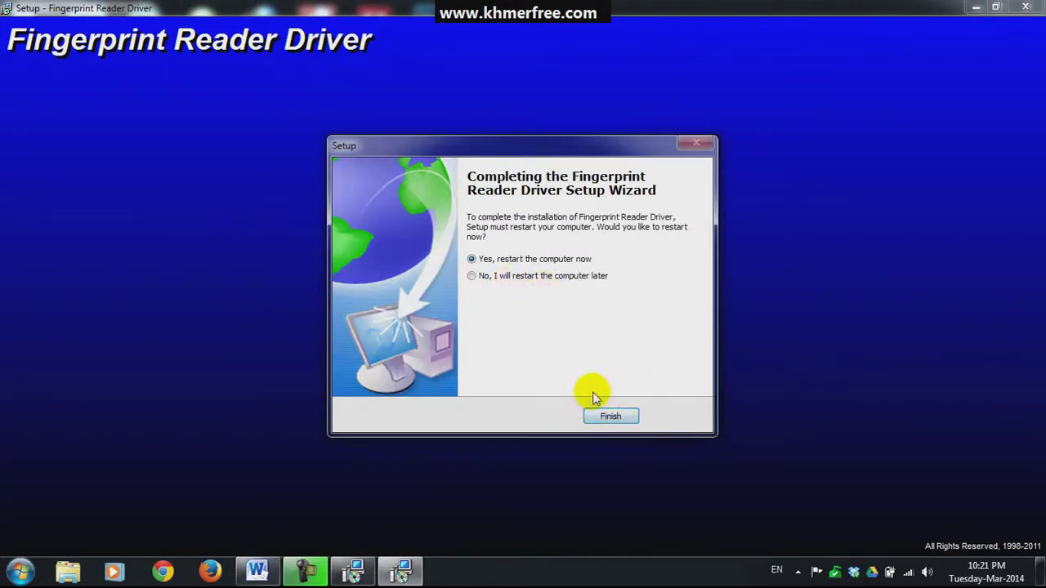
# Finish the setup without restarting the computer and move the Att3000 desktop shortcut beside iTunes.
pyautogui.click(477, 278)
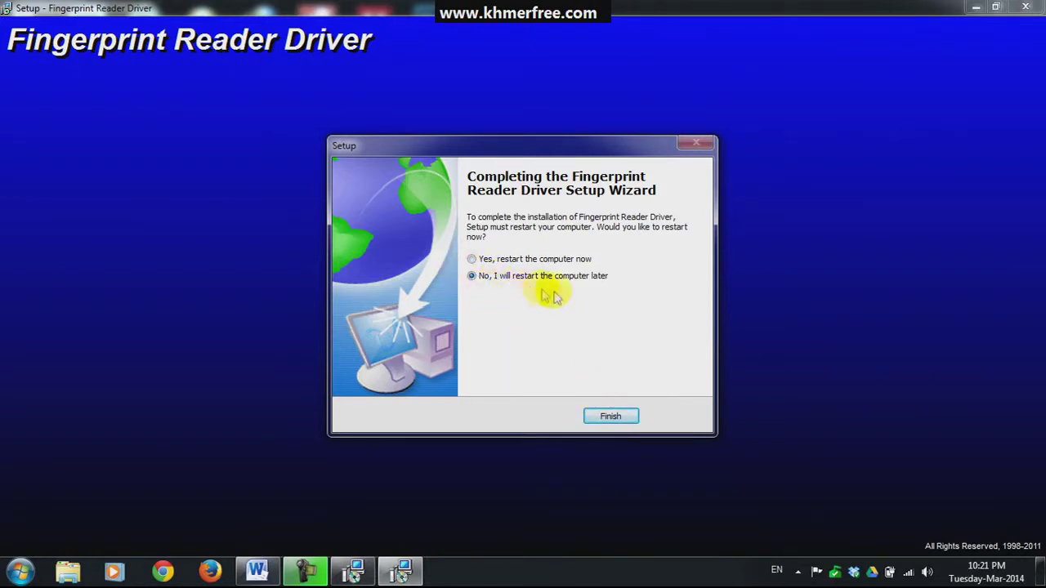
pyautogui.click(611, 416)
pyautogui.click(611, 416)
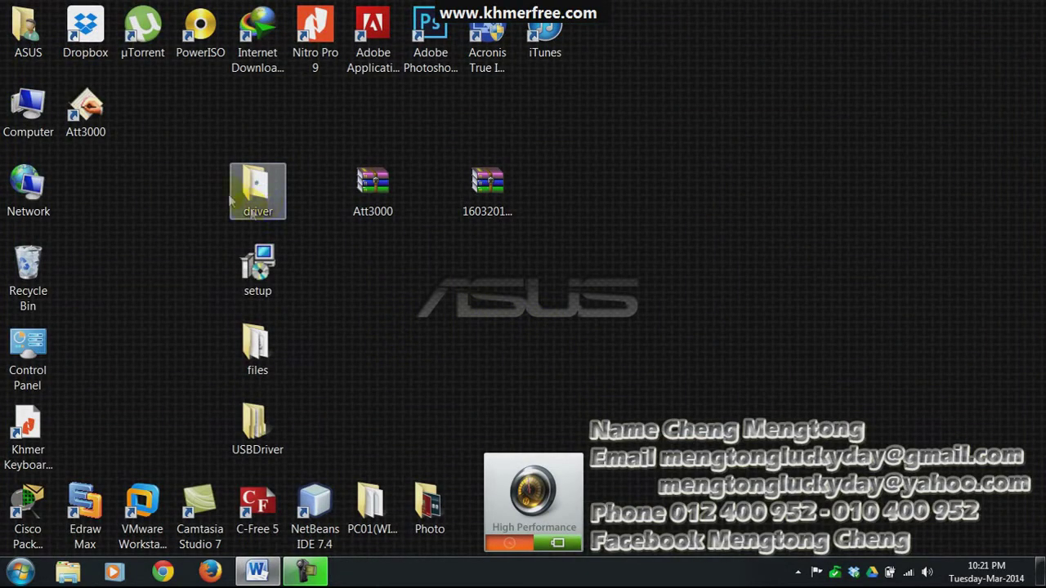
pyautogui.moveTo(86, 111); pyautogui.dragTo(640, 61)
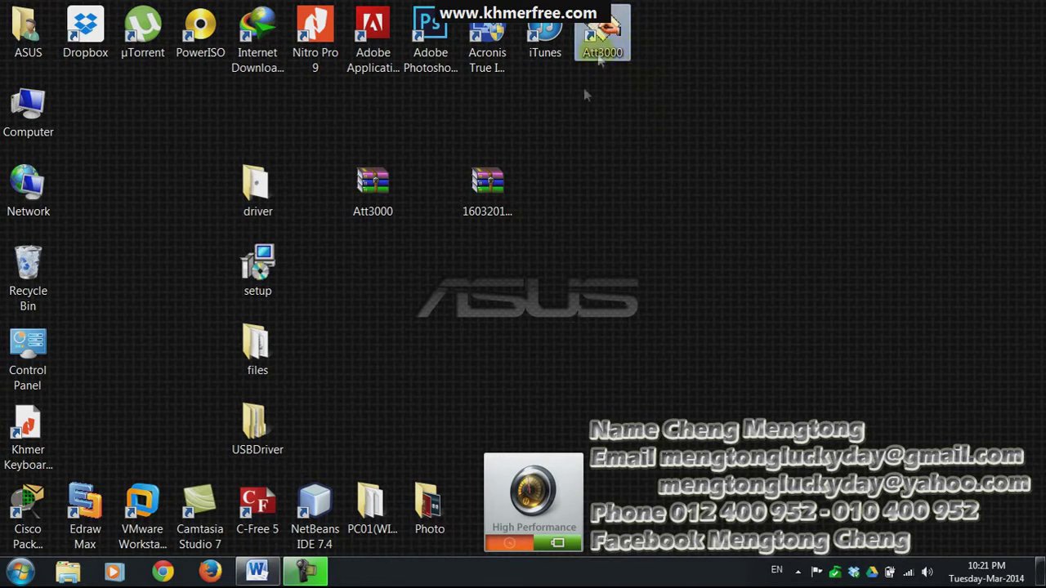